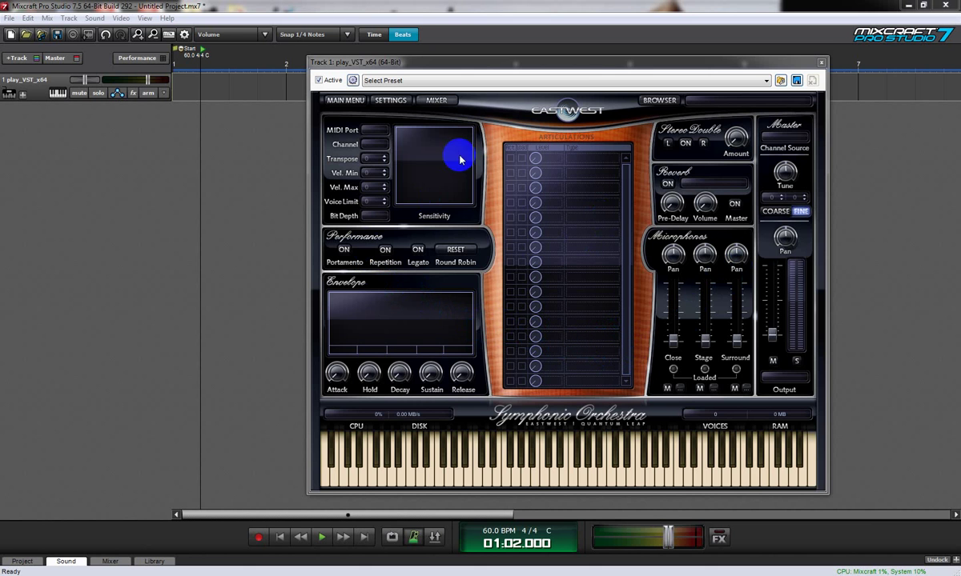
Show Play's Settings Other page and confirm MIDI Channel Assignment is Automatic Increment
left_click(384, 104)
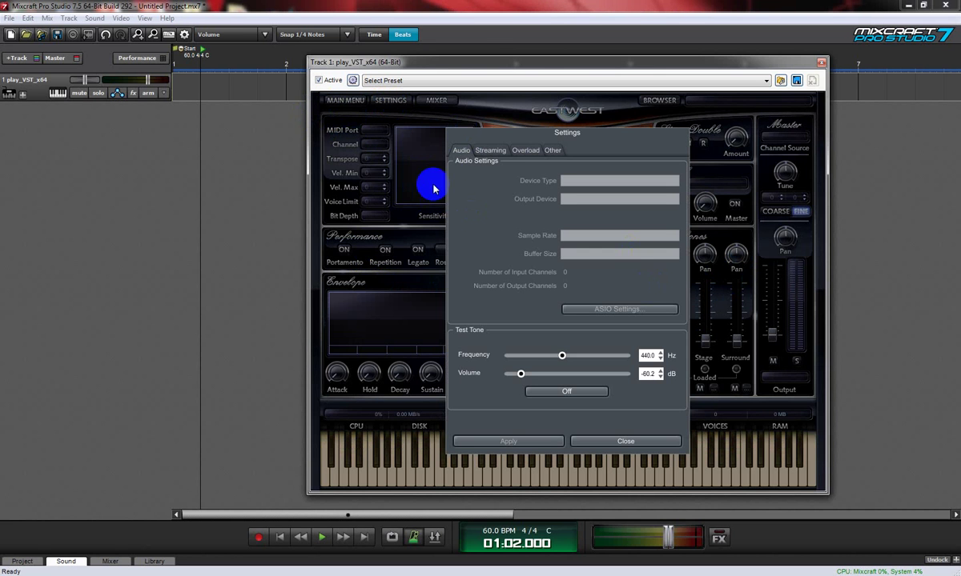
left_click(551, 150)
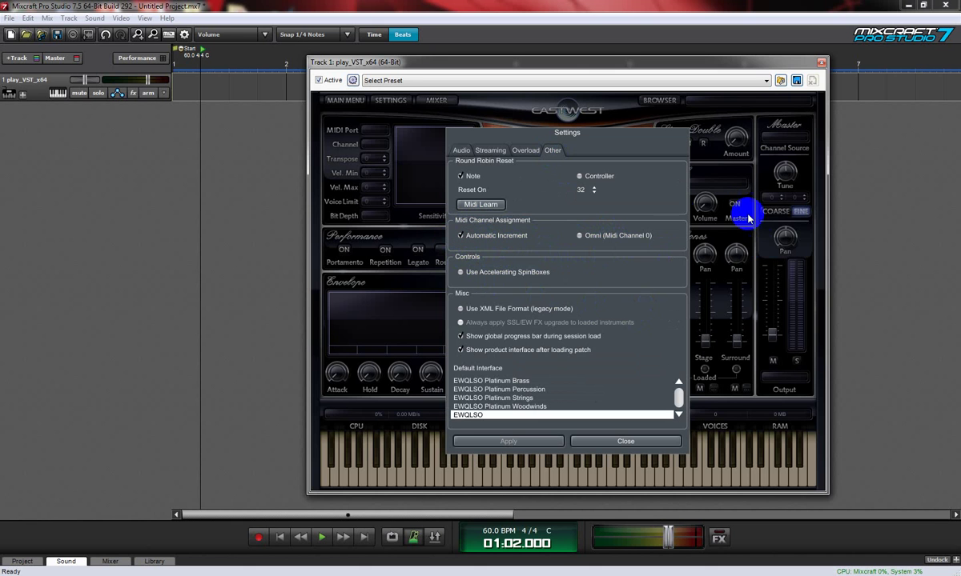
Load the 3FL Exp Dim preset from the 3 Flutes browser as the first instrument
left_click(613, 443)
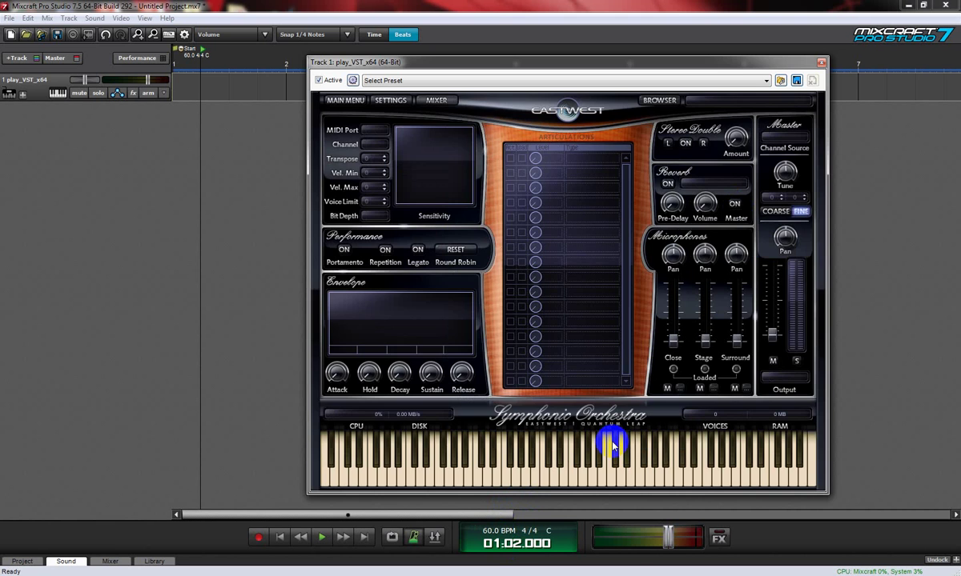
left_click(661, 101)
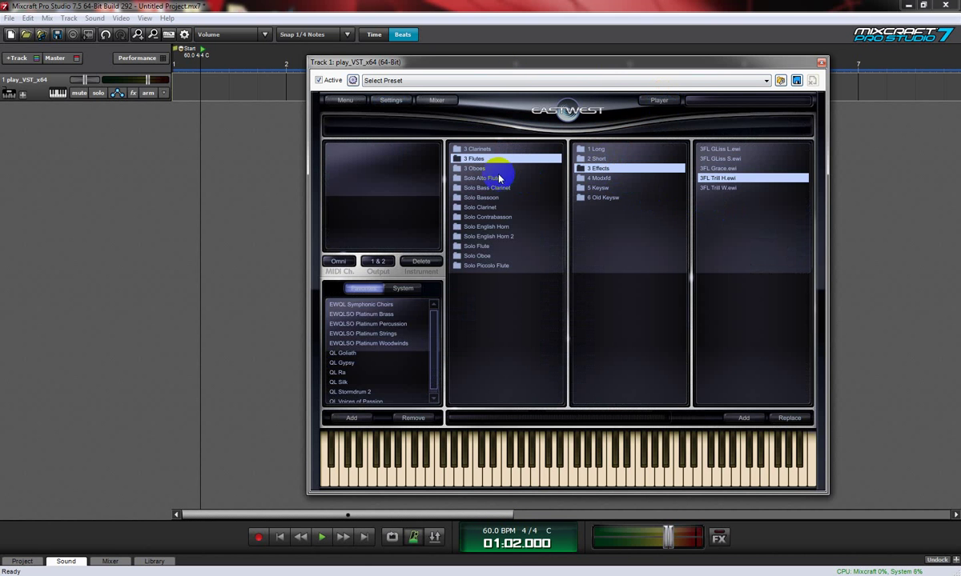
left_click(594, 150)
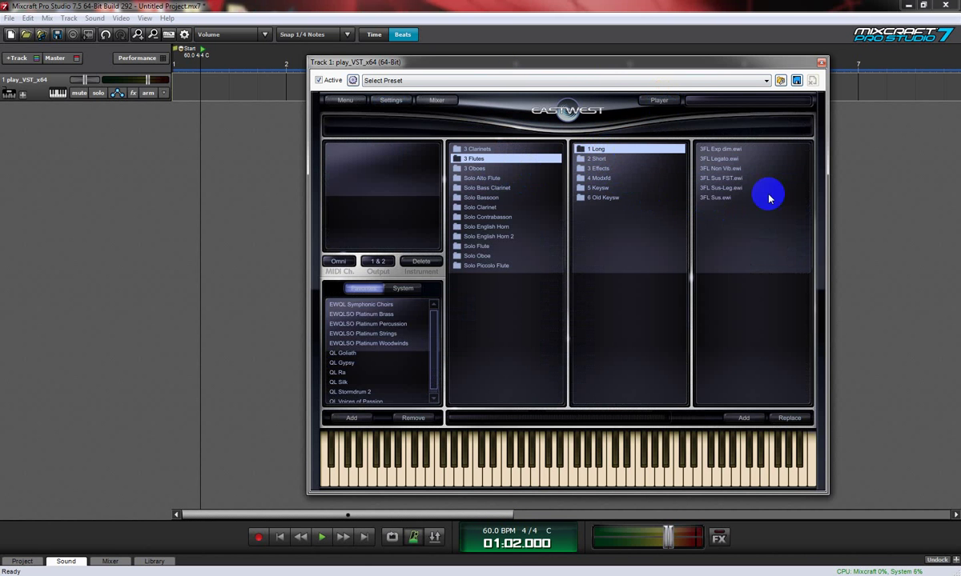
double_click(727, 150)
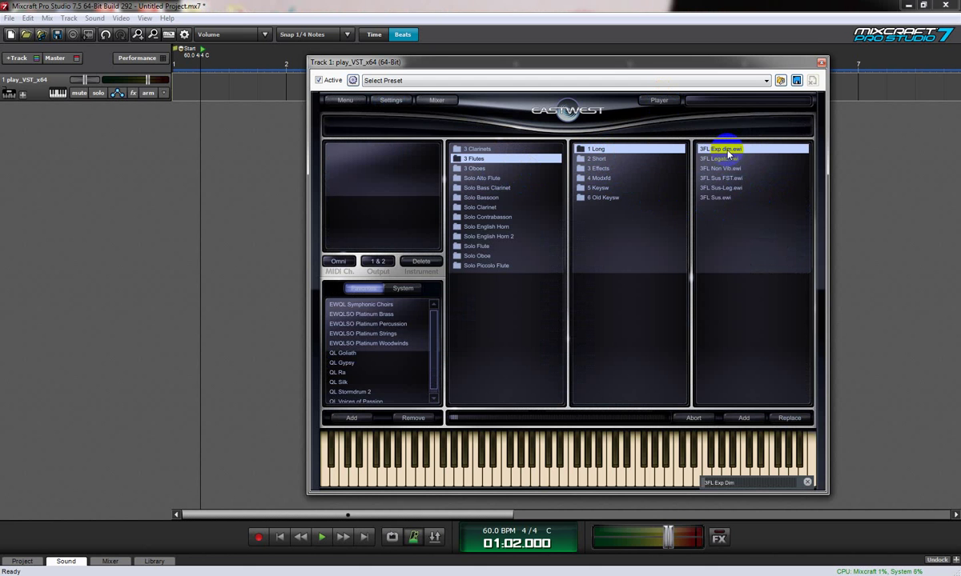
Add the 3FL Stac preset as a second instrument
left_click(596, 159)
left_click(596, 158)
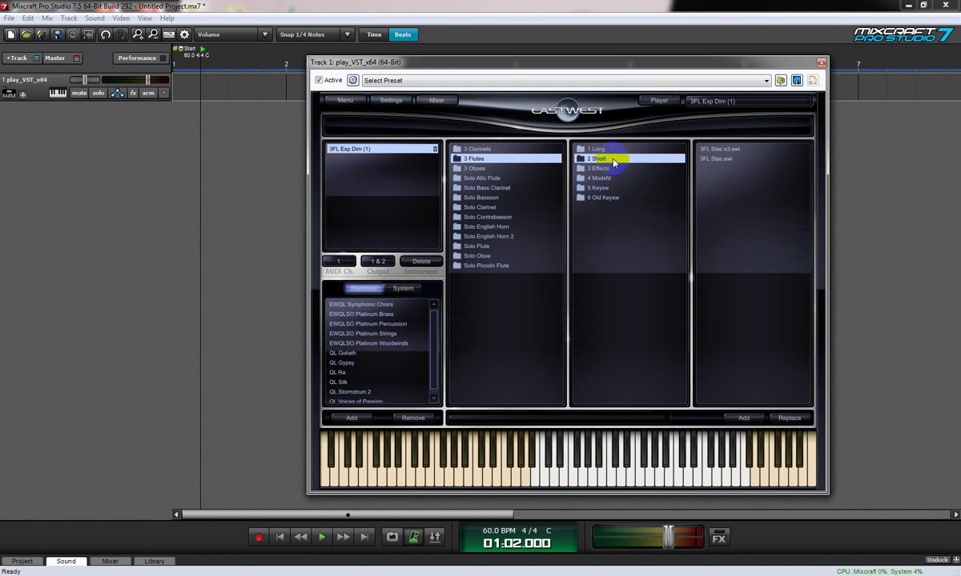
left_click(712, 160)
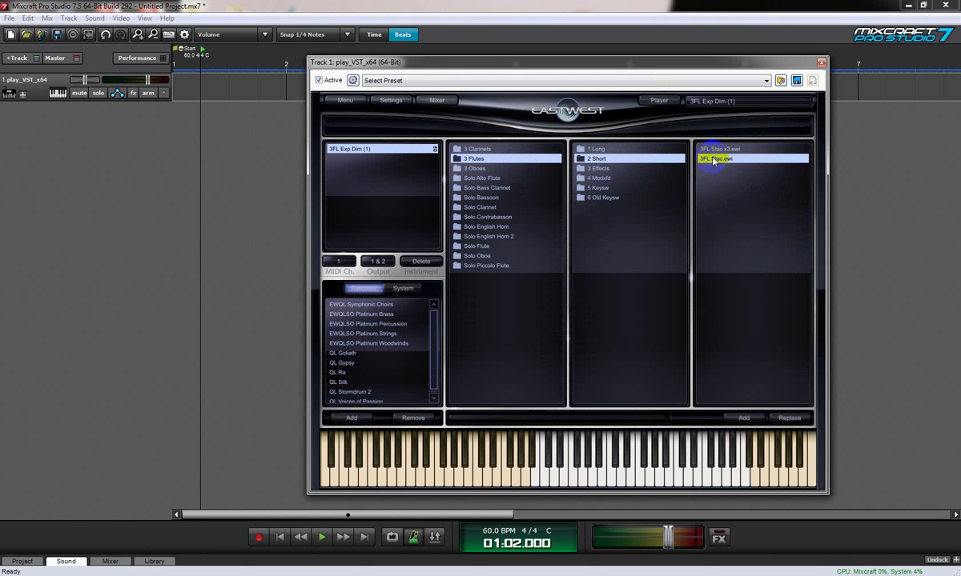
double_click(712, 159)
left_click(602, 304)
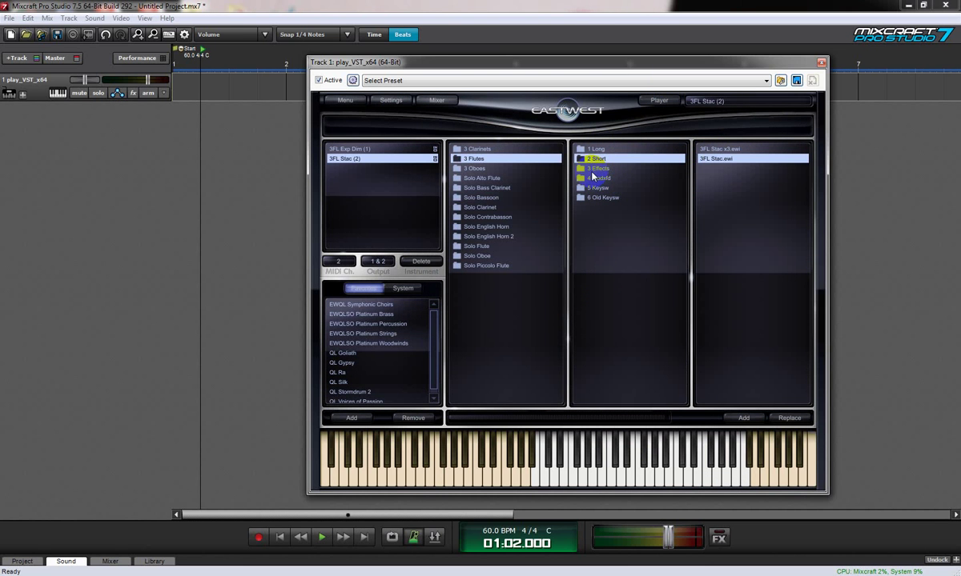
Add the 3FL Trill H preset as a third instrument
left_click(596, 168)
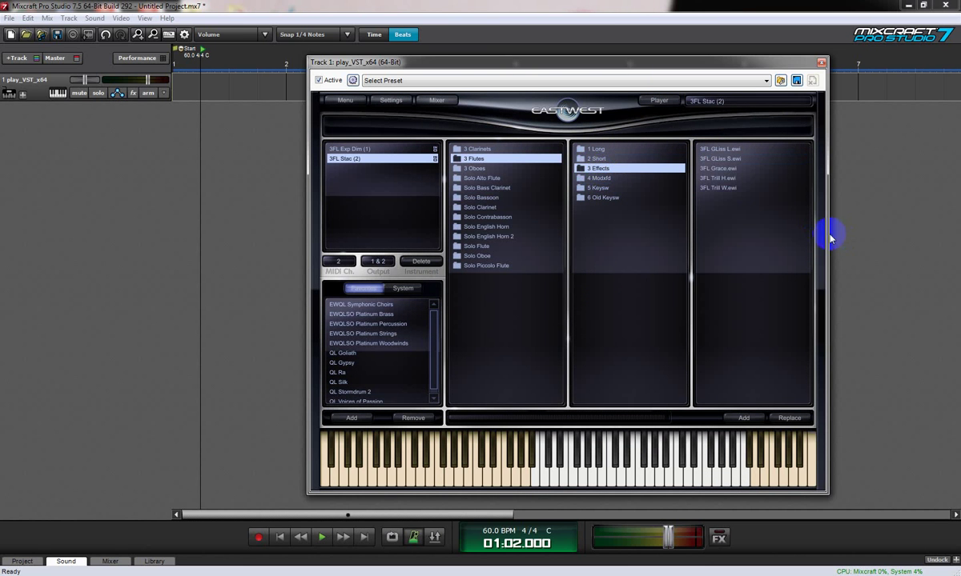
left_click(718, 178)
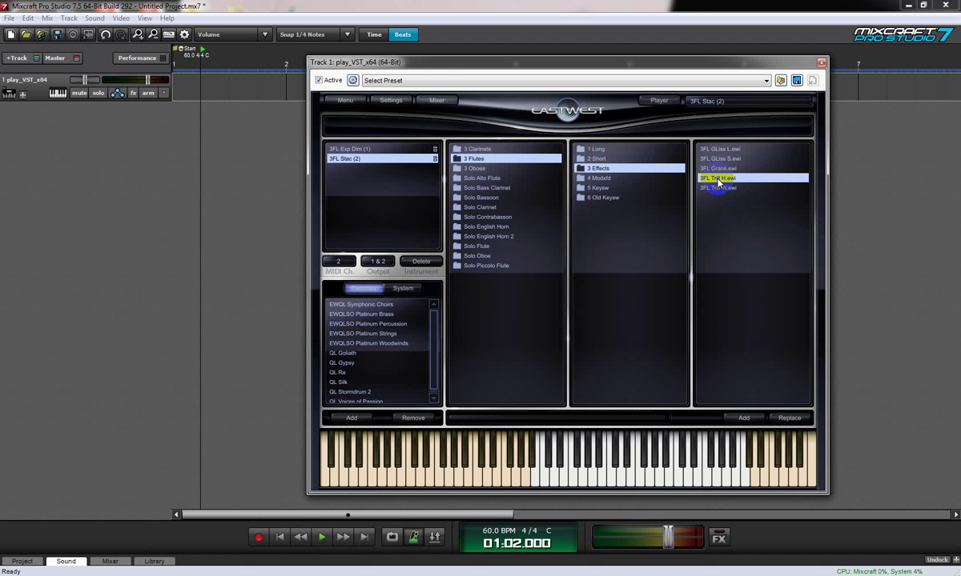
double_click(718, 179)
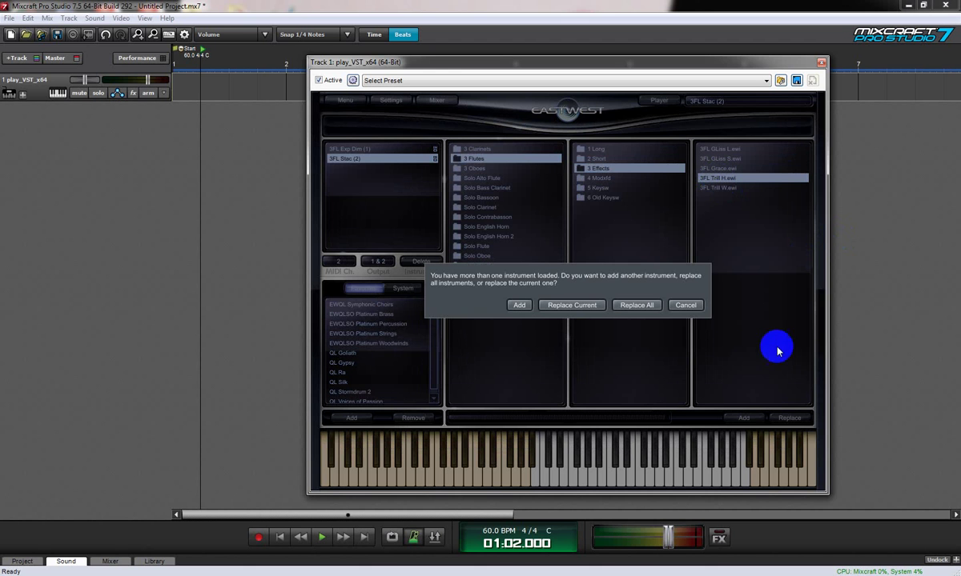
left_click(517, 306)
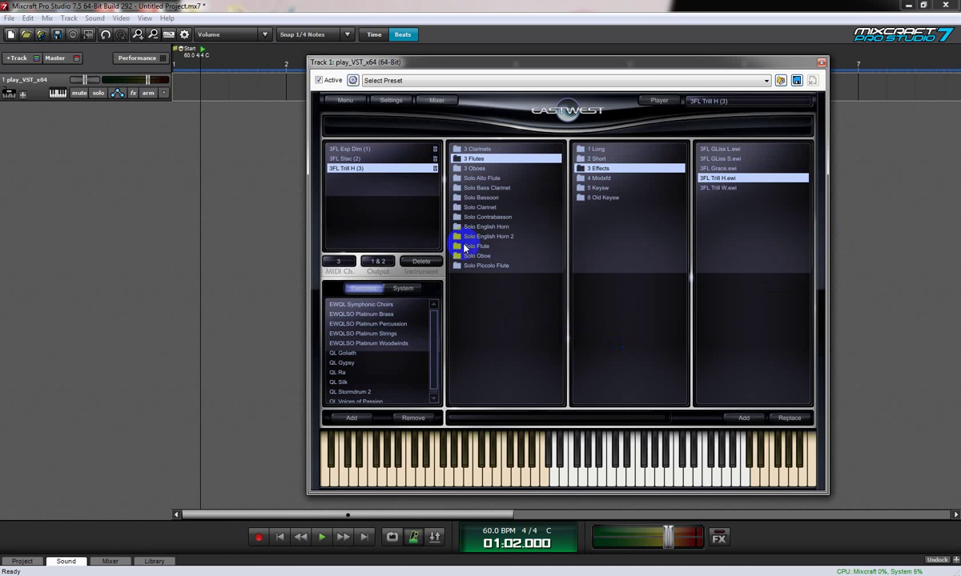
In the player view, switch between 3FL Stac (2) and 3FL Exp Dim (1) to check them
left_click(658, 100)
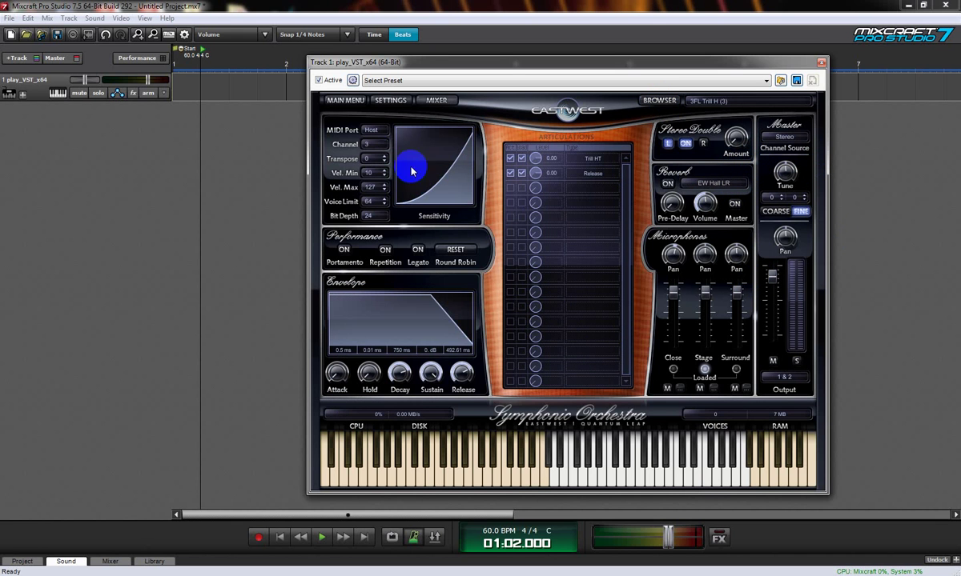
left_click(713, 105)
left_click(673, 118)
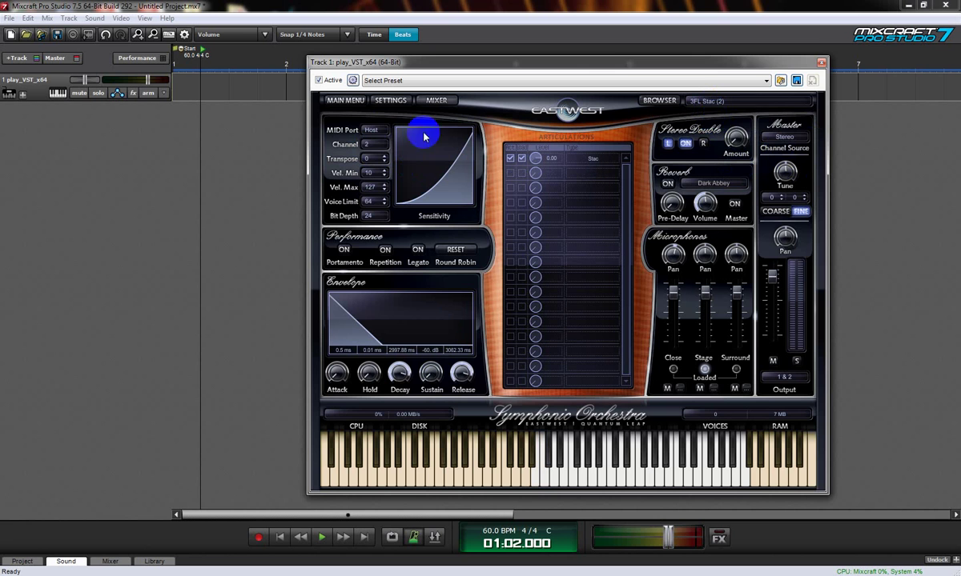
left_click(721, 103)
left_click(717, 115)
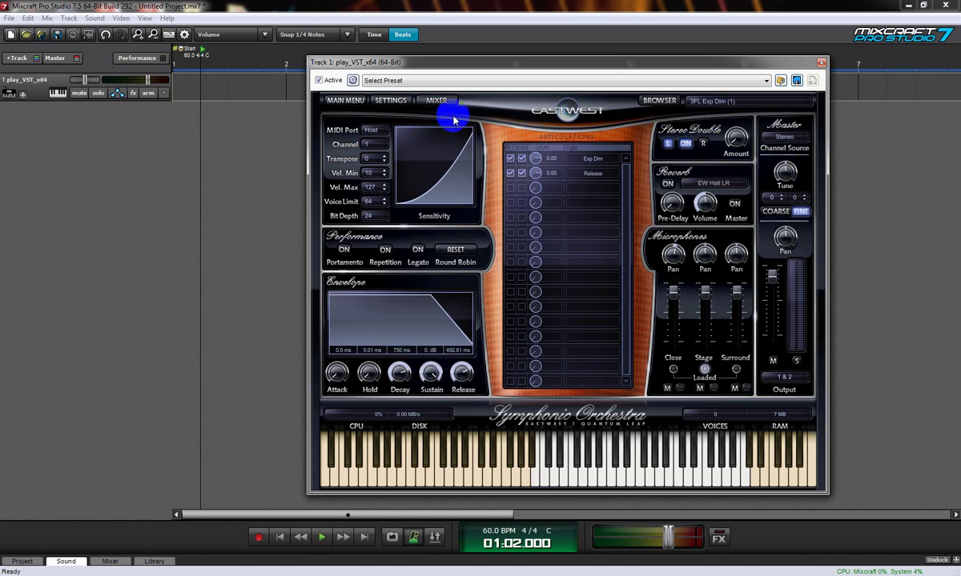
Show Play's mixer with strips for Ch. 1–3 and audition a keyboard note
left_click(439, 100)
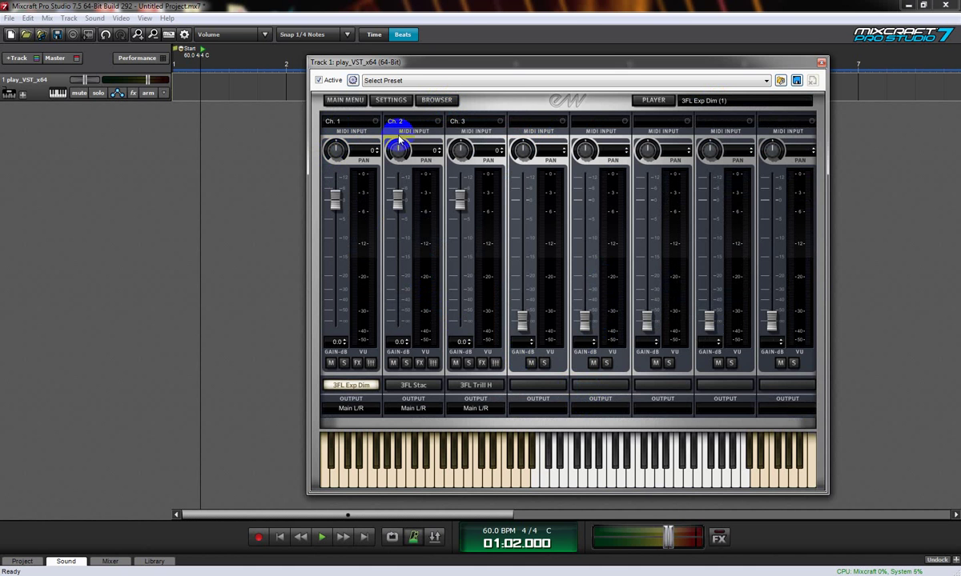
left_click(353, 447)
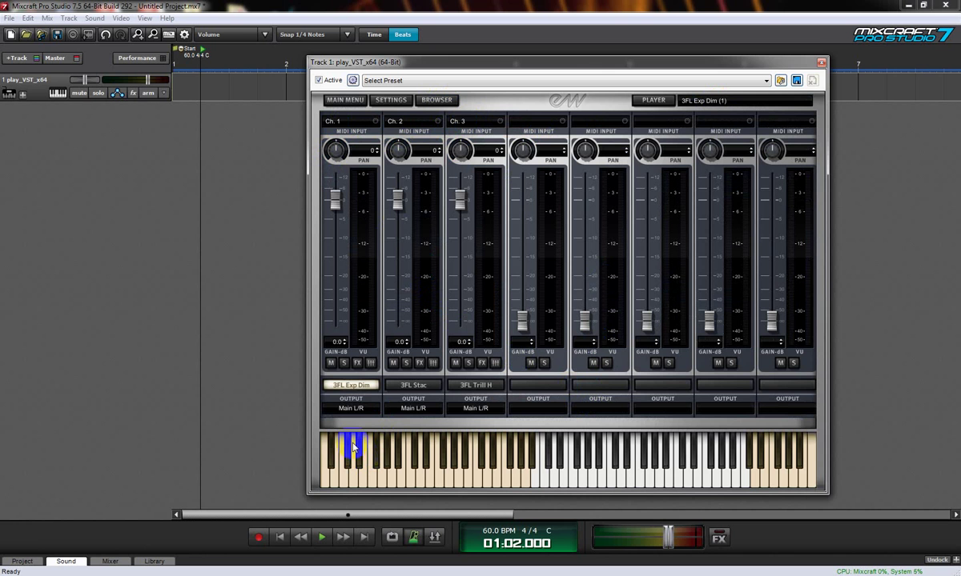
left_click(36, 98)
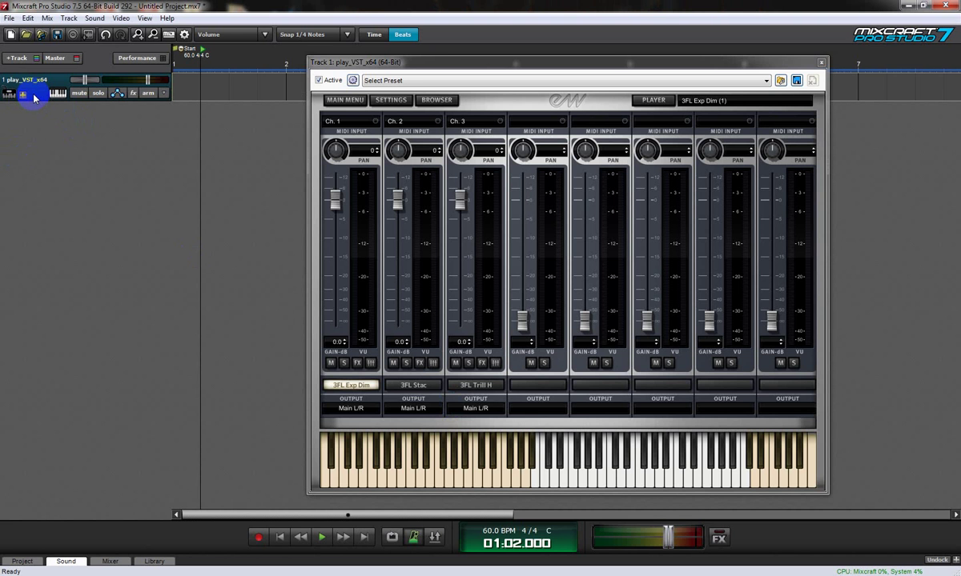
Add a lane to the play_VST_x64 track and assign it to MIDI channel 1
right_click(35, 98)
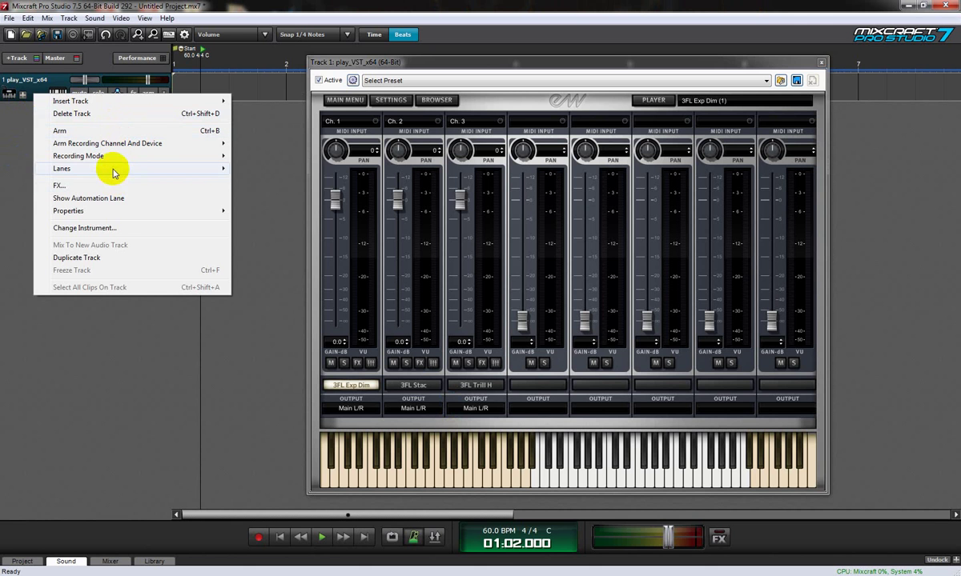
mouse_move(112, 170)
left_click(256, 169)
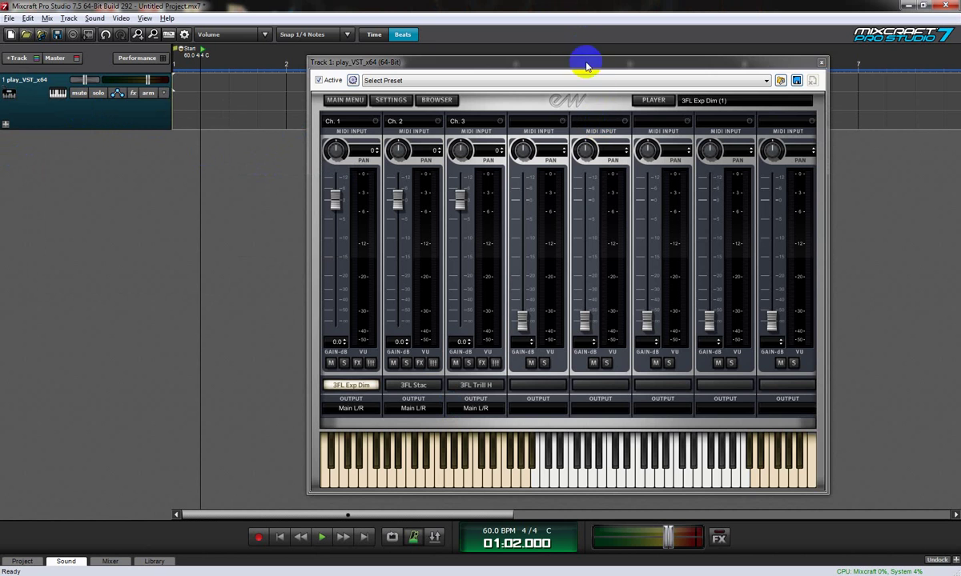
left_click_drag(582, 61, 703, 62)
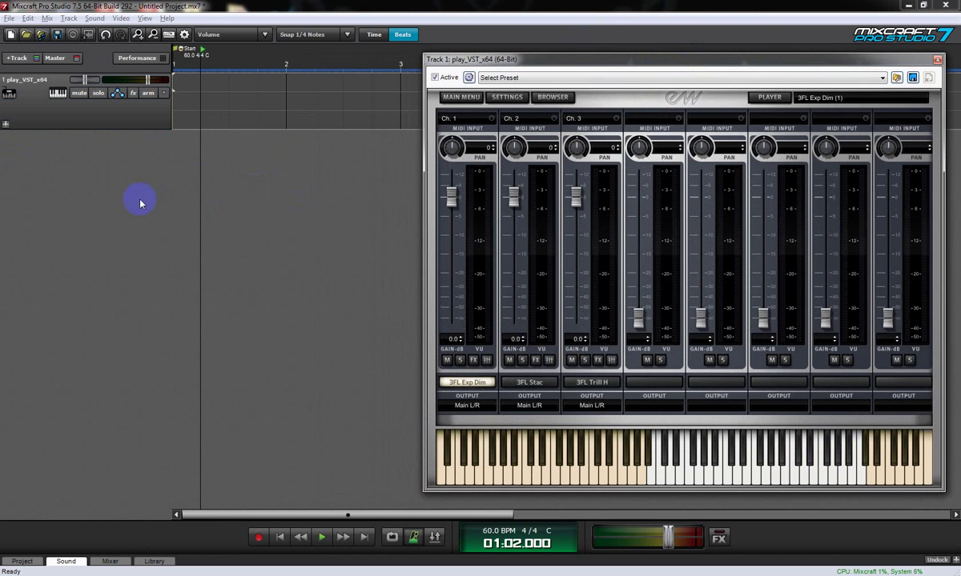
right_click(178, 83)
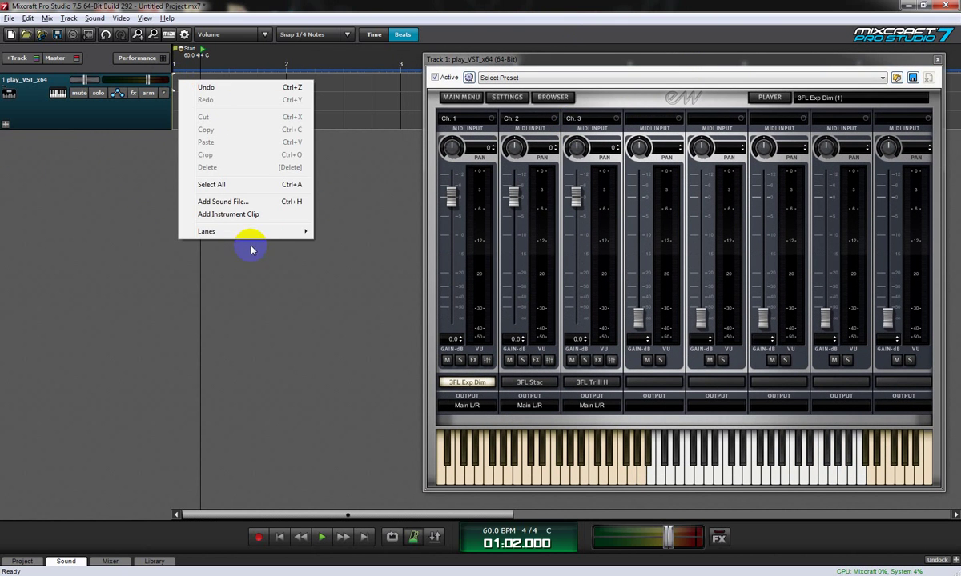
mouse_move(225, 232)
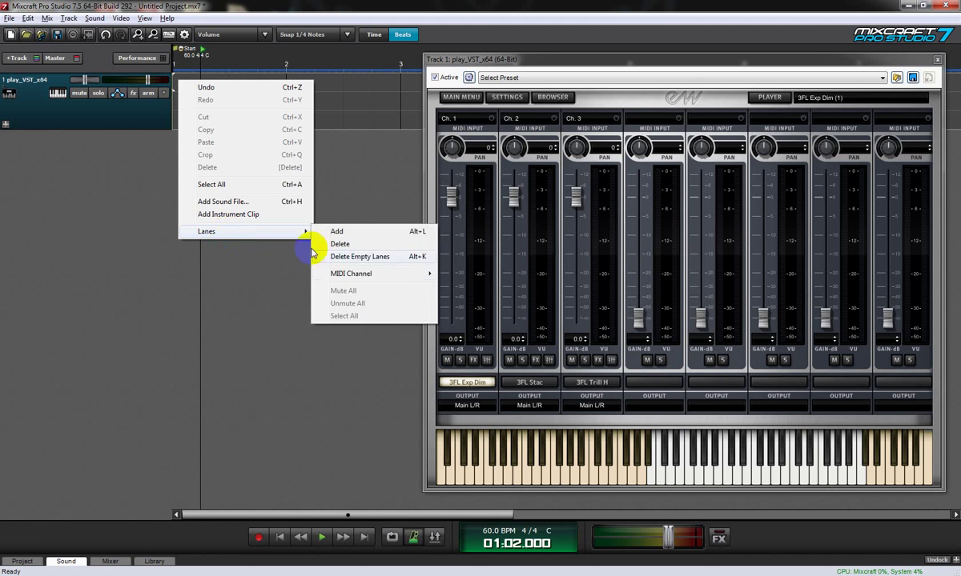
mouse_move(422, 274)
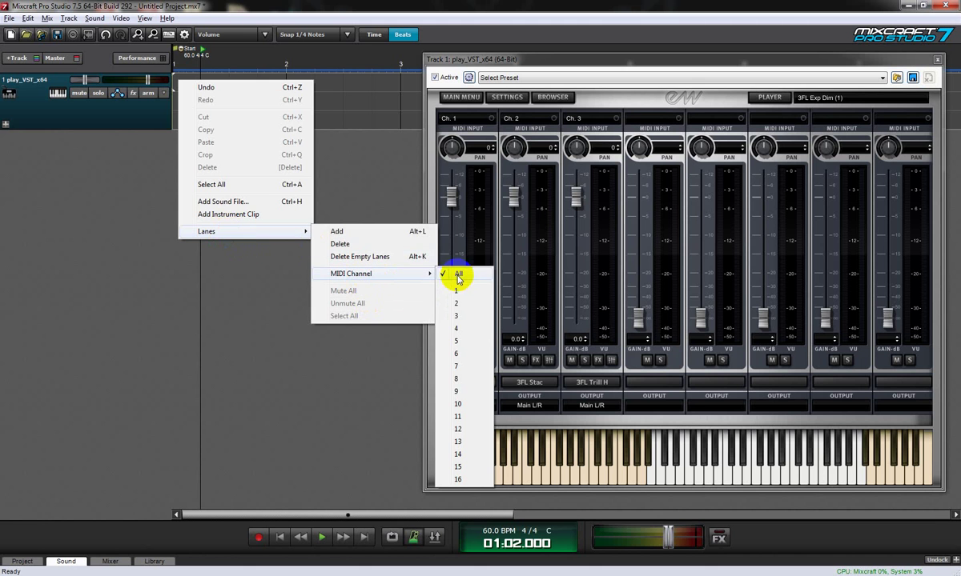
left_click(454, 290)
Add lanes for MIDI channels 2 and 3 via Lanes > MIDI Channel
right_click(185, 95)
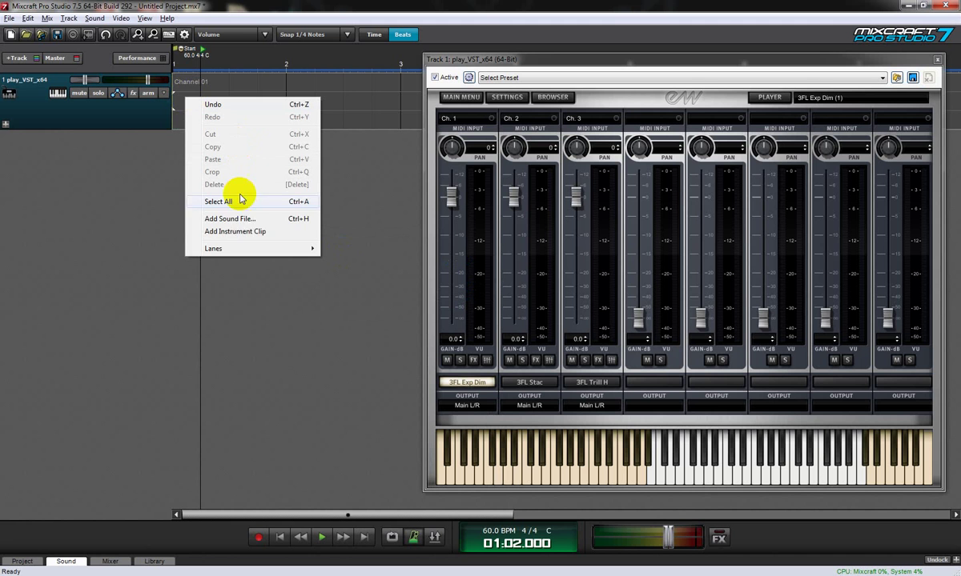
mouse_move(240, 248)
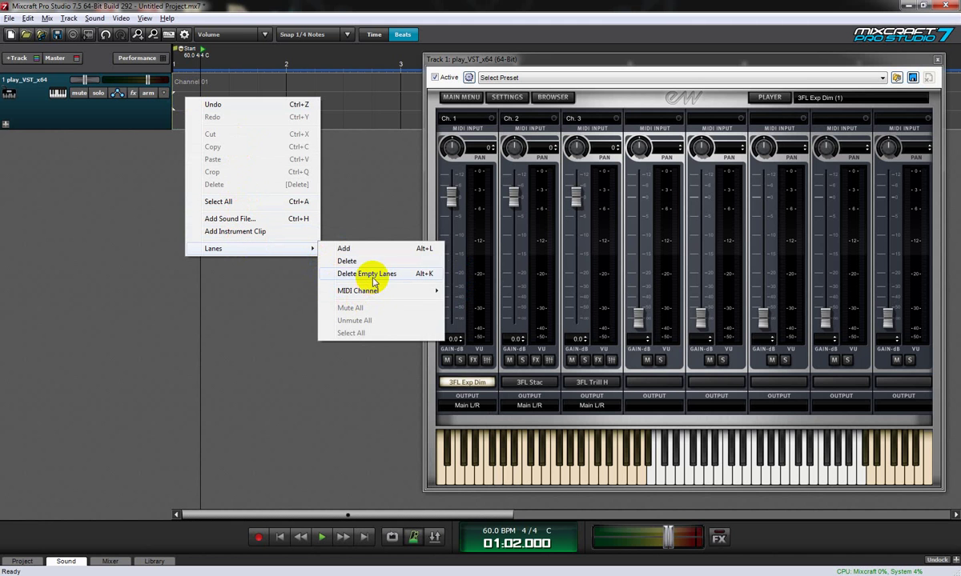
mouse_move(371, 296)
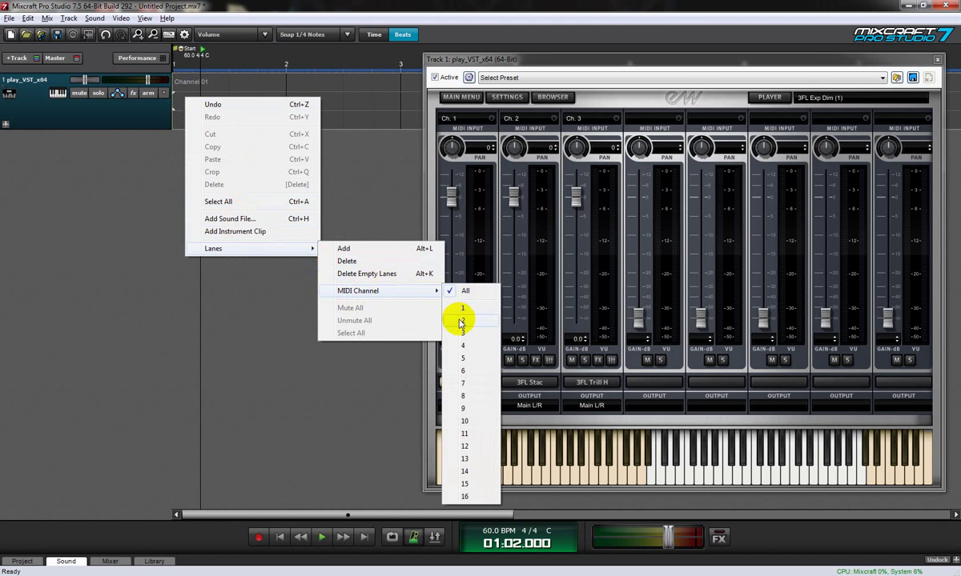
left_click(452, 315)
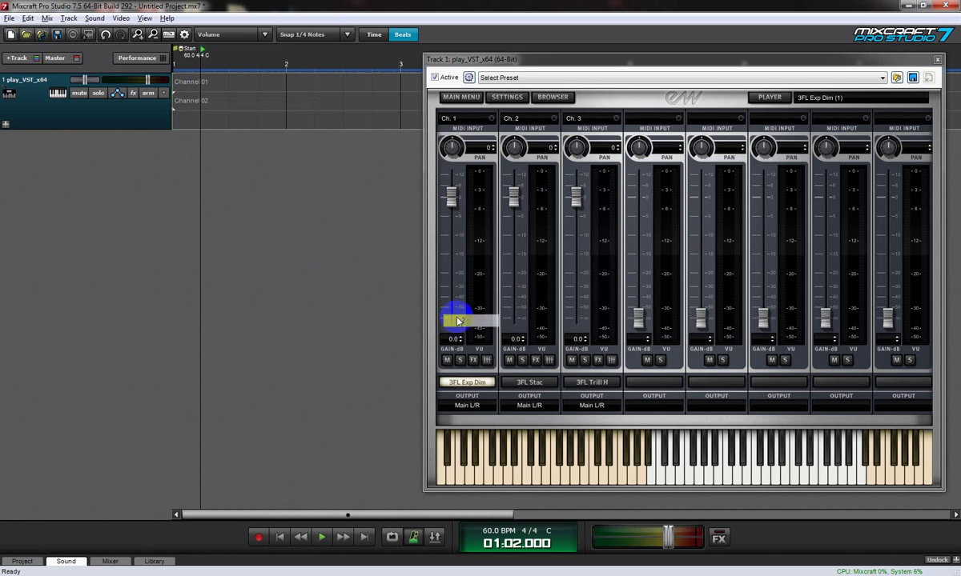
right_click(181, 124)
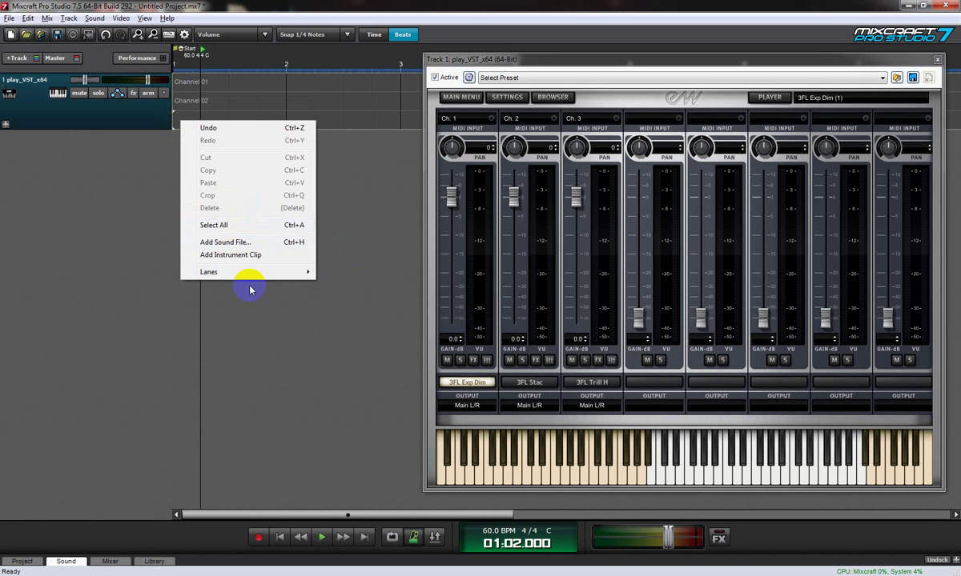
mouse_move(246, 272)
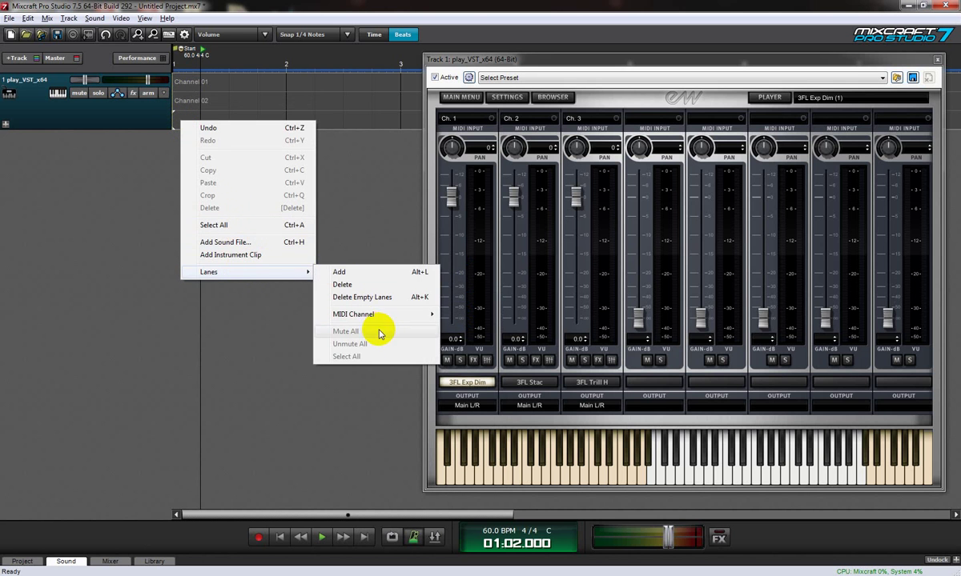
mouse_move(393, 316)
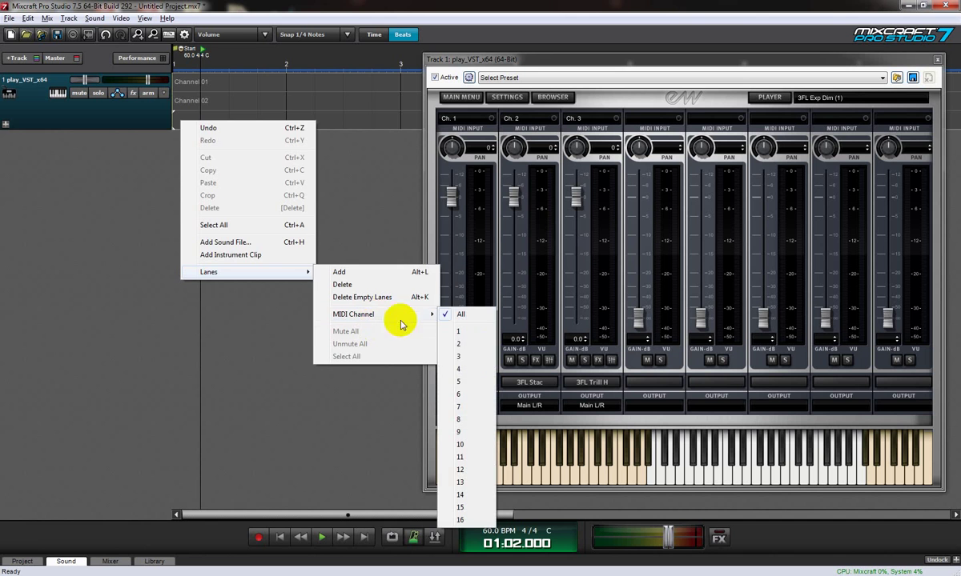
left_click(461, 357)
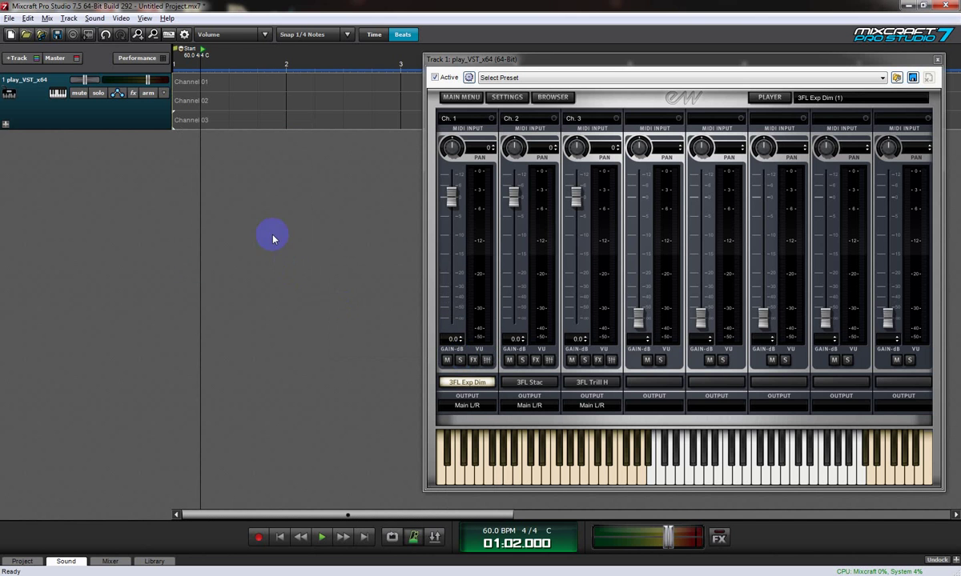
Move the playhead one beat forward on the ruler to 01:03.000
left_click(225, 90)
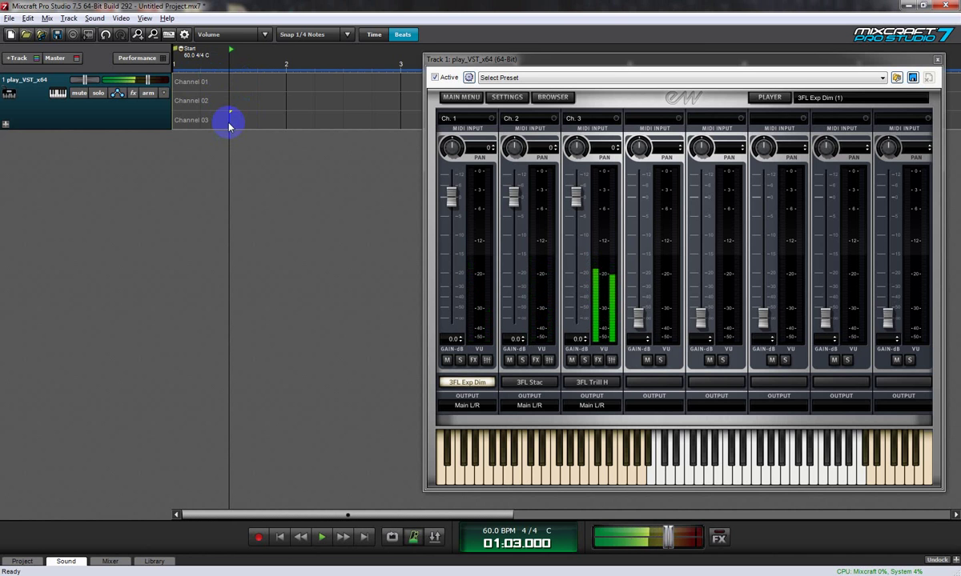
Expand the play_VST_x64 track header to reveal its 1-2 output track
left_click(7, 126)
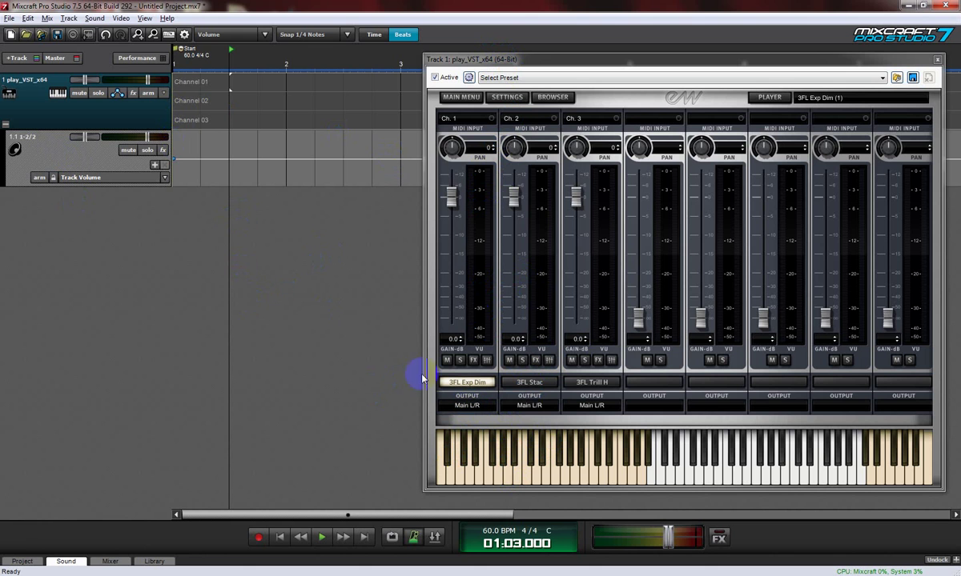
Set Play mixer Ch. 2 output to 3 & 4 and Ch. 3 output to 5 & 6
left_click(530, 406)
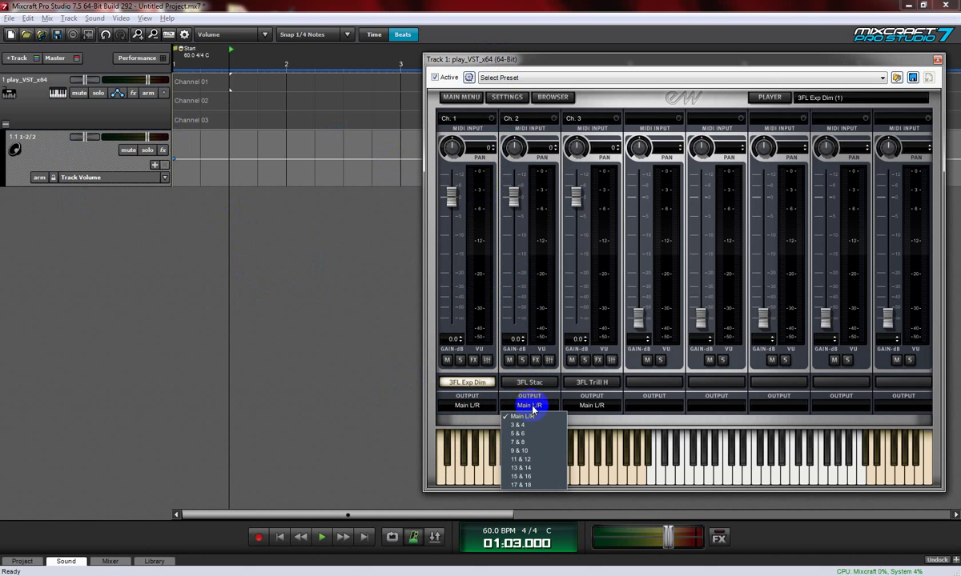
left_click(517, 426)
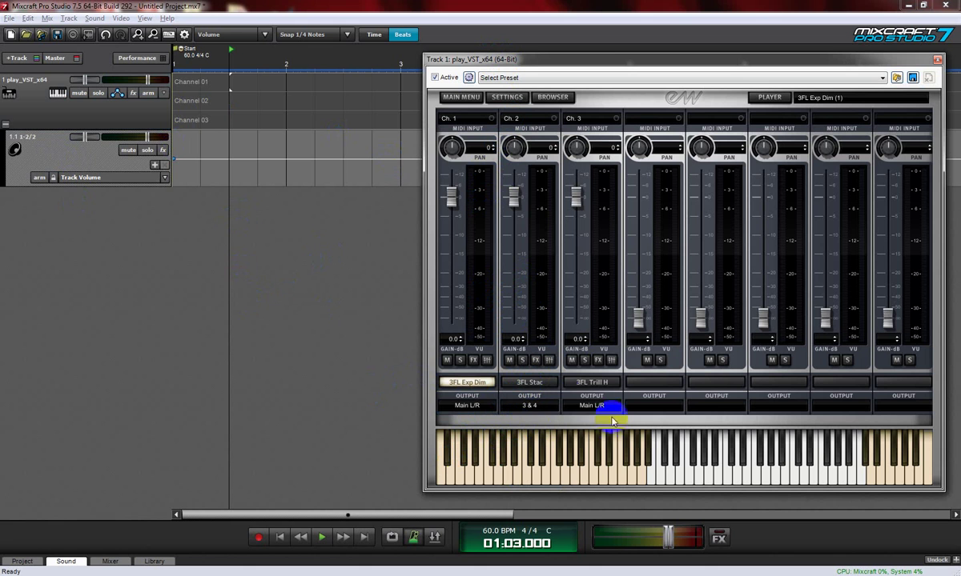
left_click(594, 406)
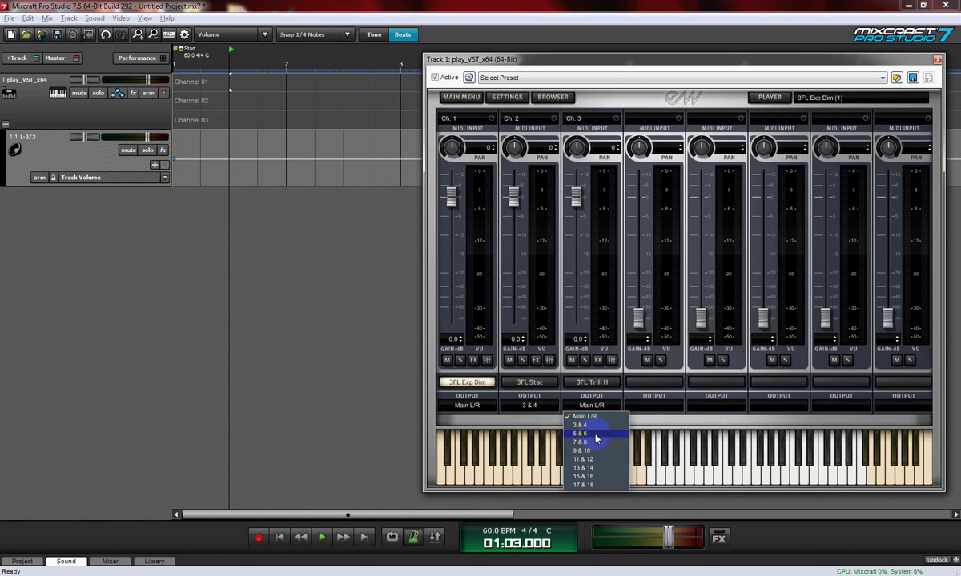
left_click(596, 438)
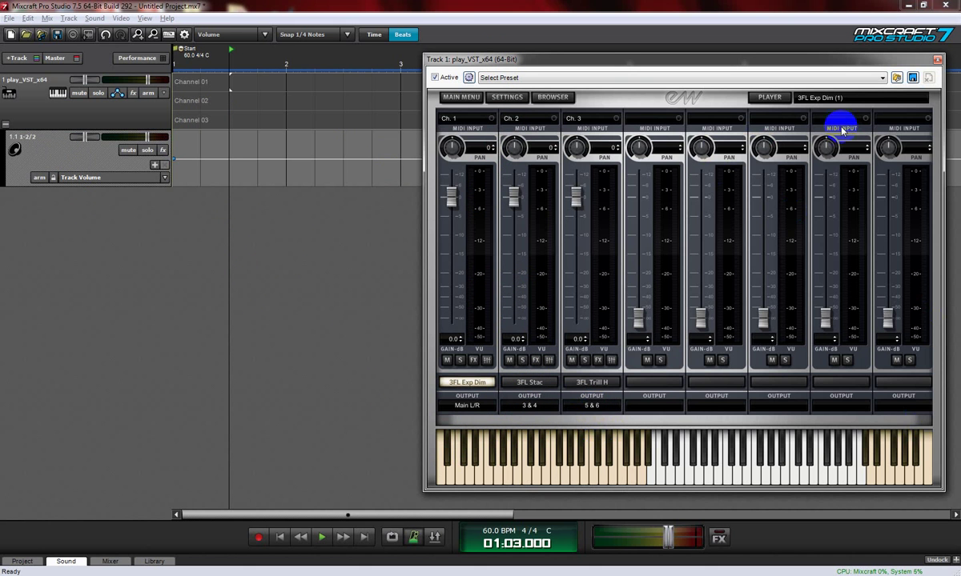
left_click(766, 100)
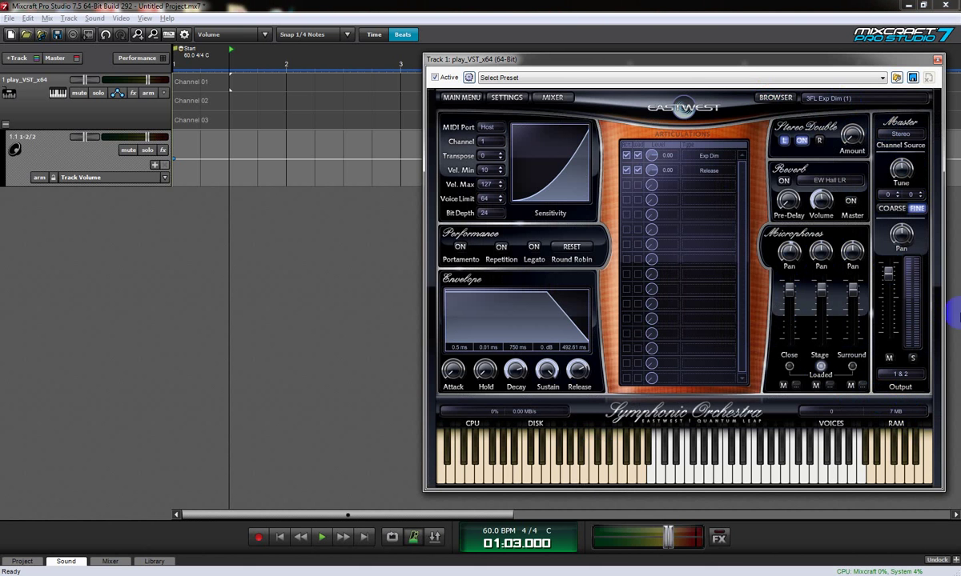
Switch the player from 3FL Stac (2) to 3FL Trill H (3), confirming channel 3 and output 5 & 6
left_click(833, 102)
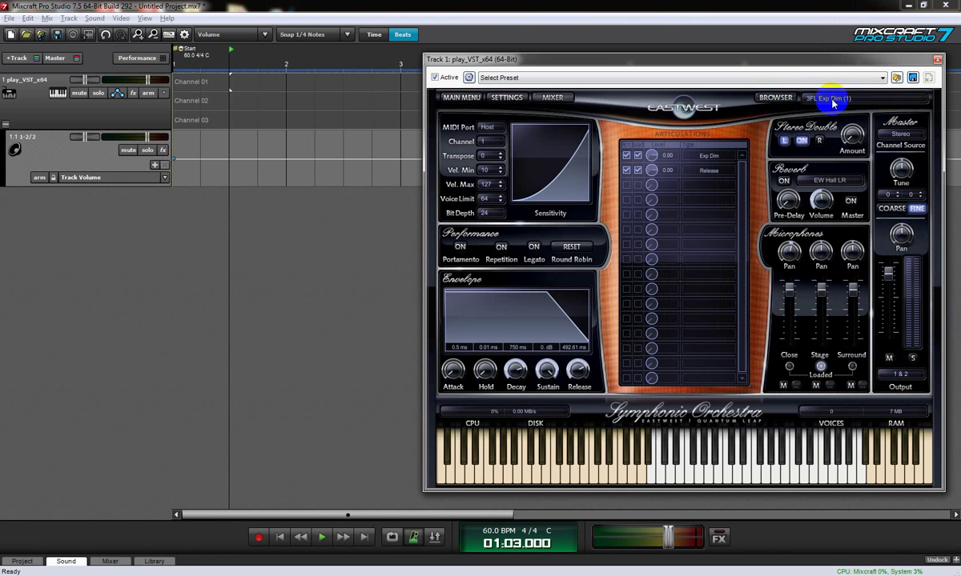
left_click(835, 121)
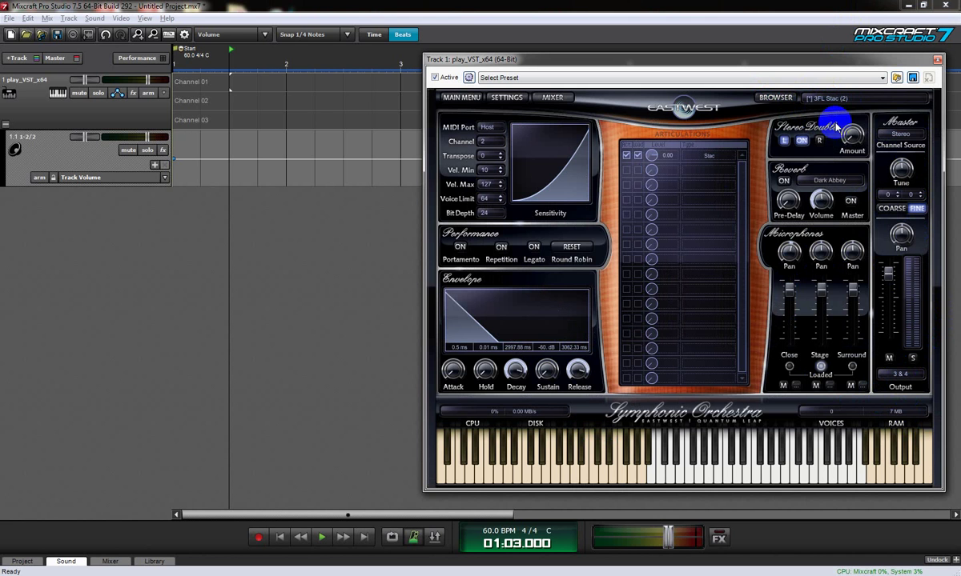
left_click(827, 96)
left_click(834, 129)
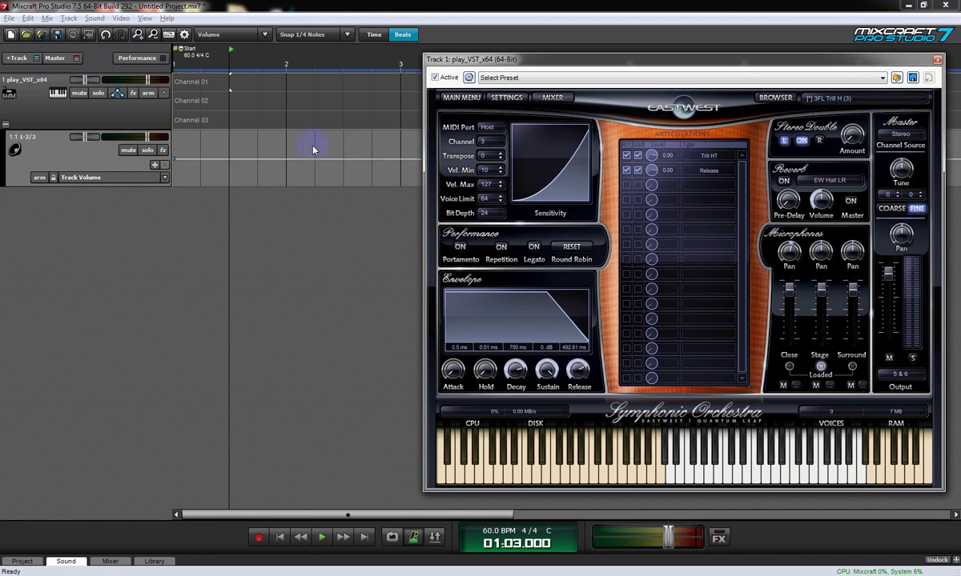
left_click(57, 95)
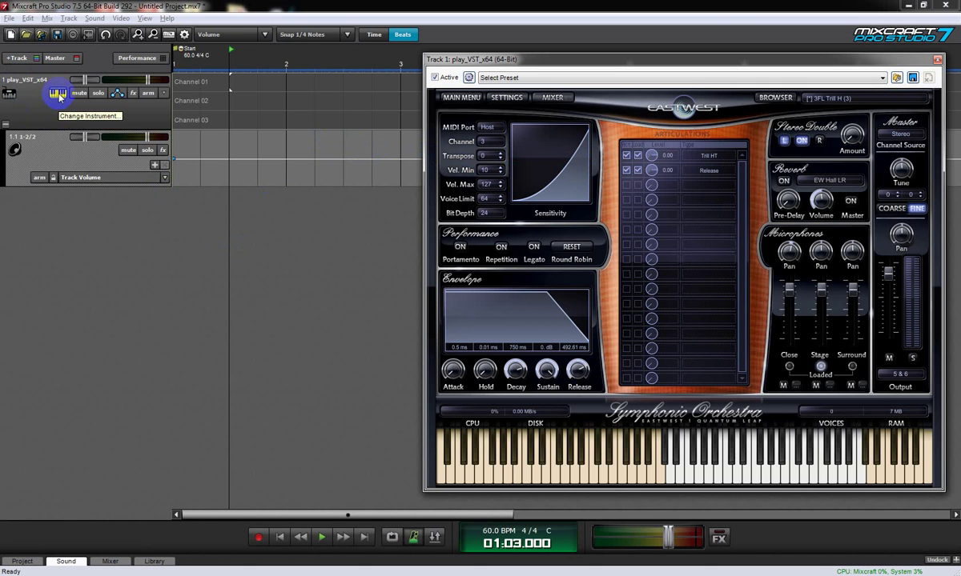
Enable the 3-4/4 and 5-6/6 outputs in the instrument's Outputs Config, then close the instrument window
left_click(57, 94)
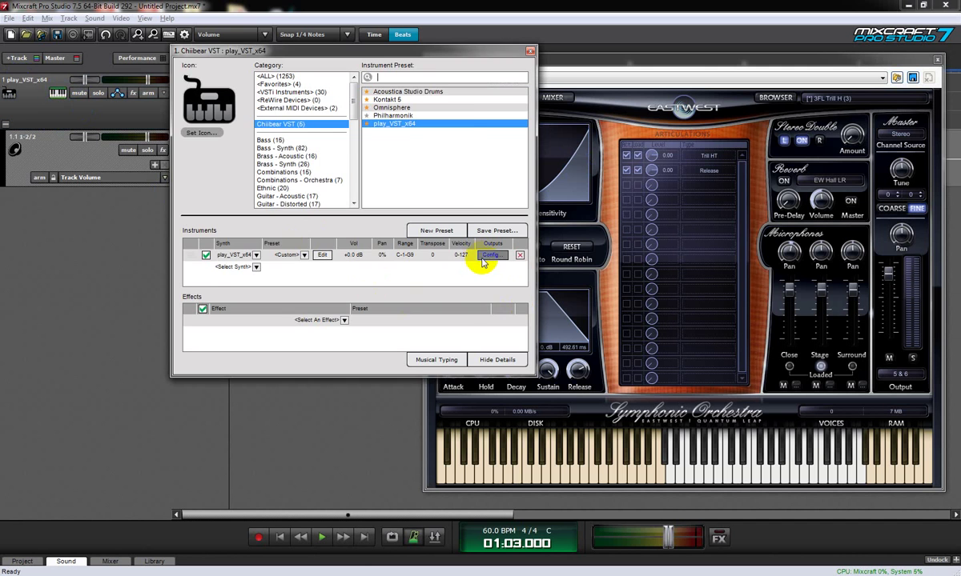
left_click(485, 257)
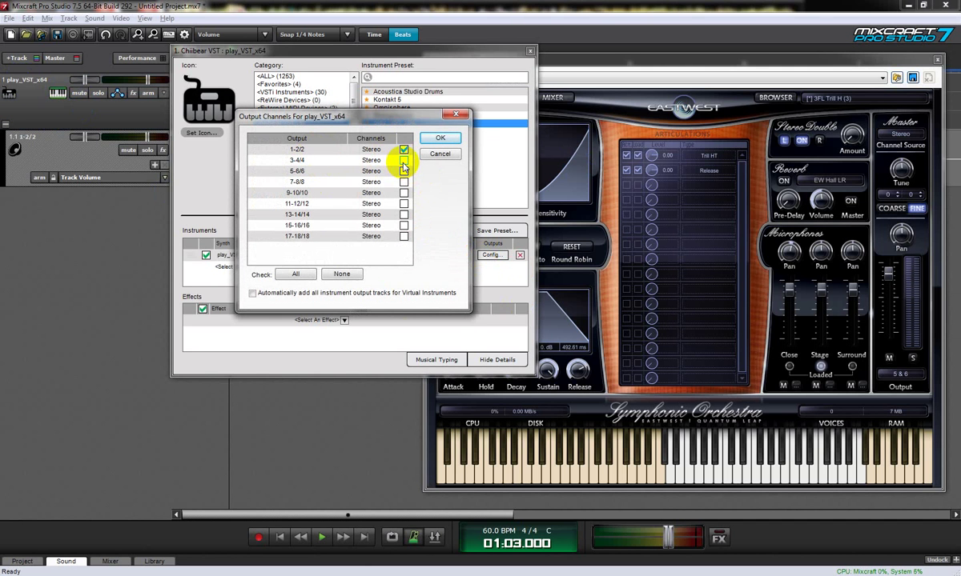
left_click(404, 171)
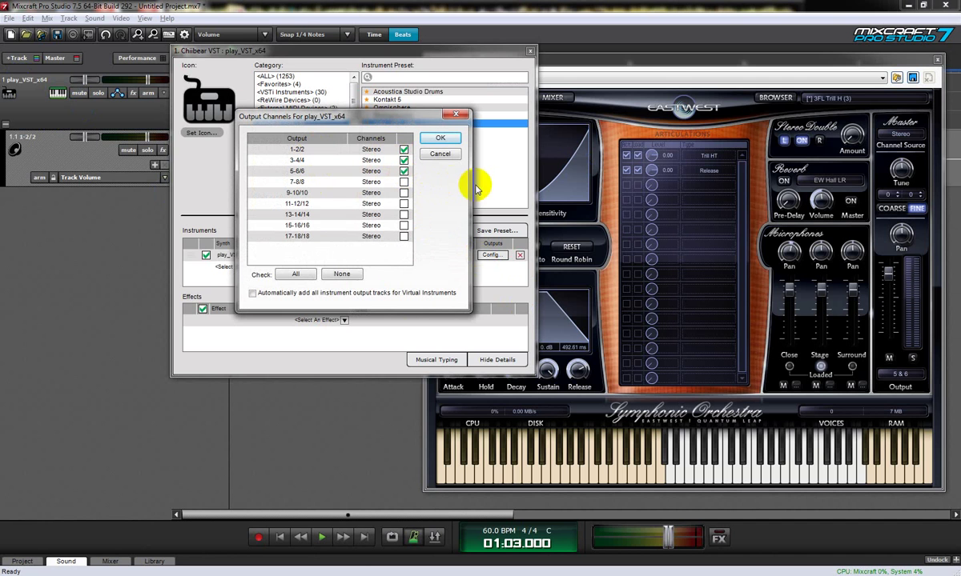
left_click(442, 138)
left_click(529, 51)
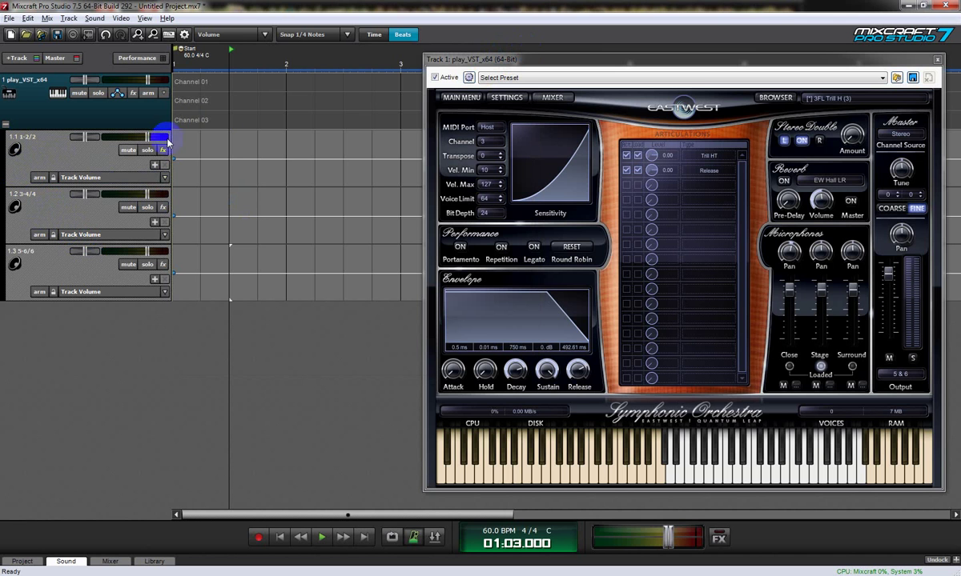
left_click(209, 83)
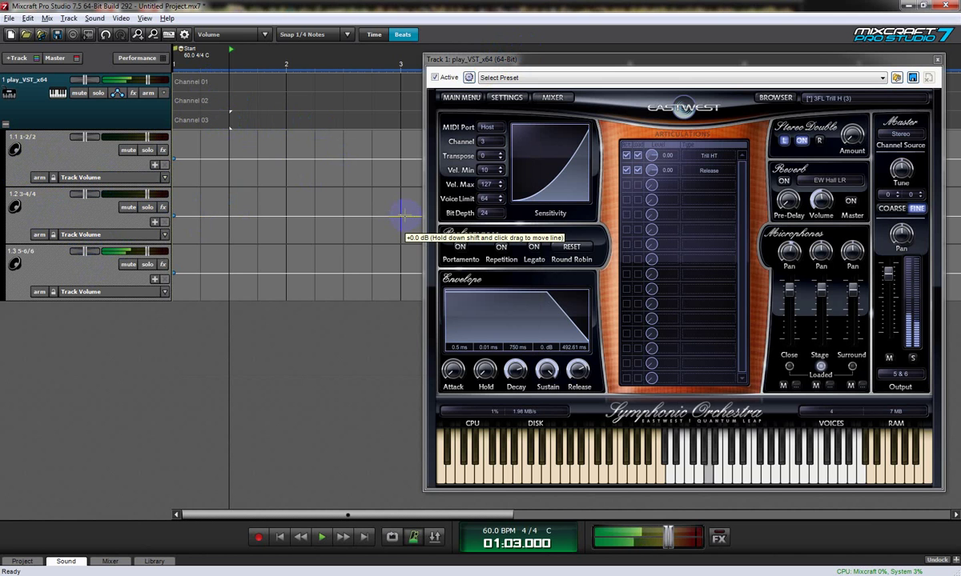
left_click(233, 96)
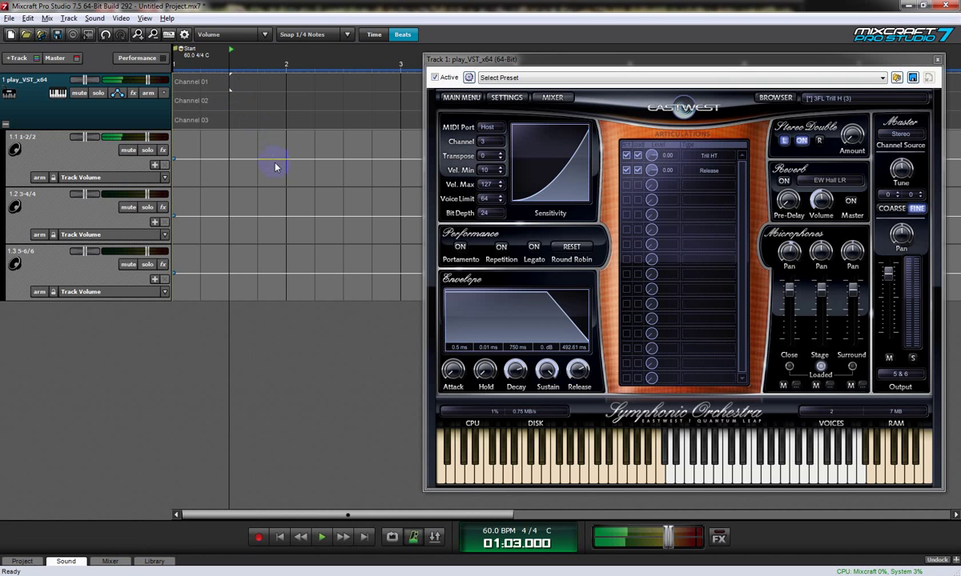